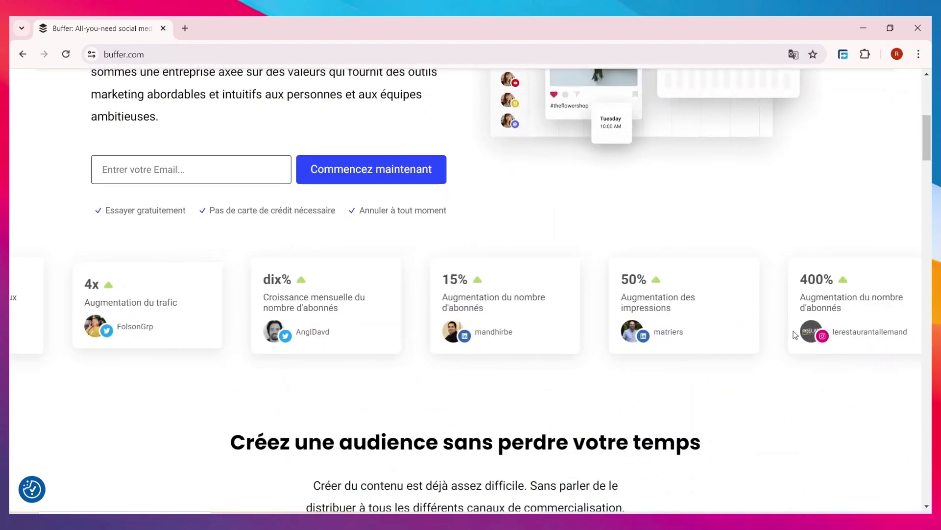
Step: Start signing up for a Buffer account from the home page and skip the onboarding selection
{"action": "scroll", "coordinate": [650, 234], "scroll_direction": "up", "scroll_amount": 6}
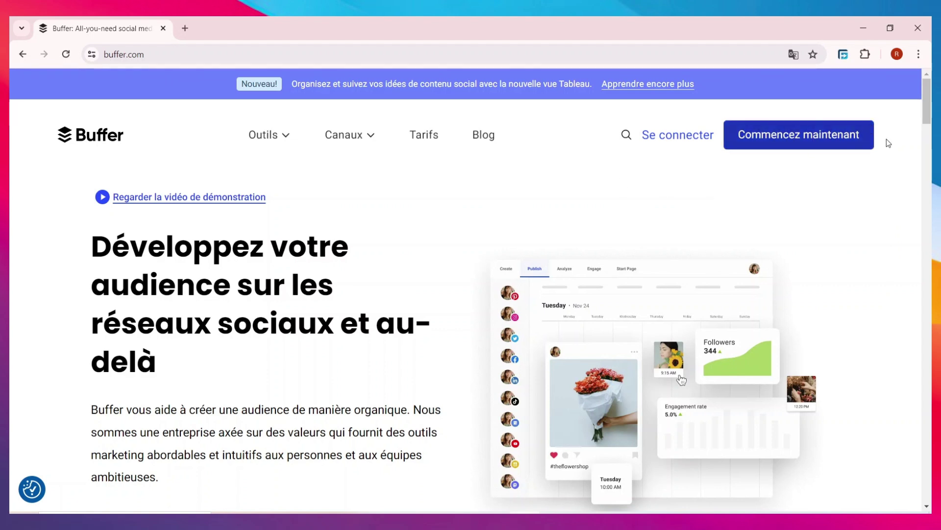
{"action": "left_click", "coordinate": [798, 140]}
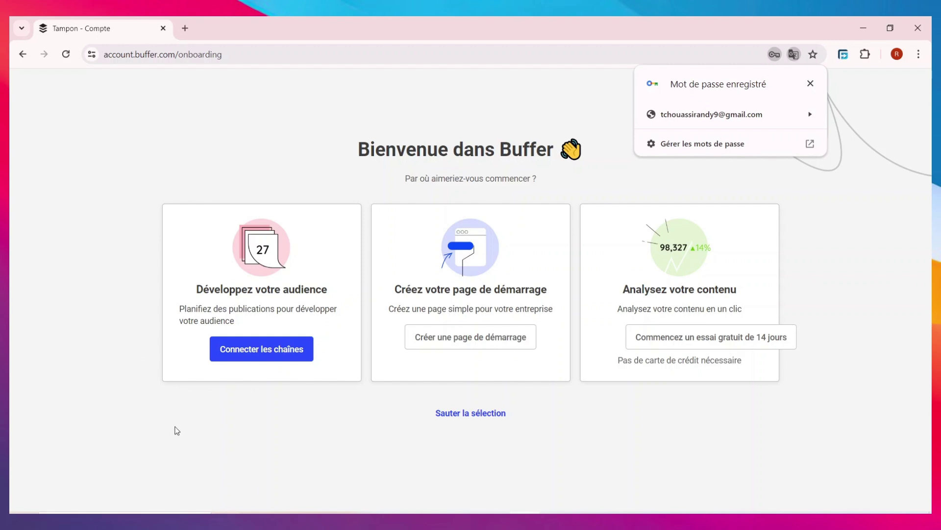
{"action": "left_click", "coordinate": [457, 417]}
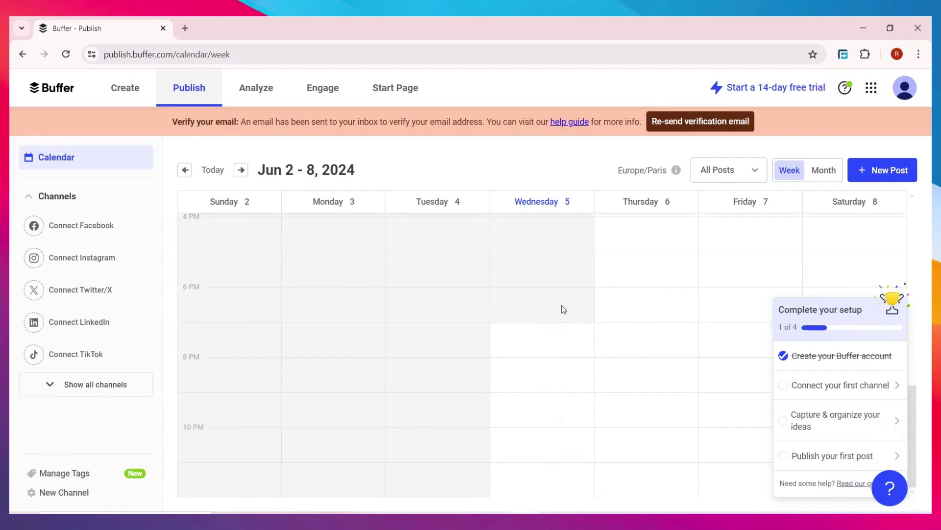
Step: Start a new post in the weekly calendar's Friday, June 7 slot at 6 PM
{"action": "scroll", "coordinate": [562, 309], "scroll_direction": "up", "scroll_amount": 3}
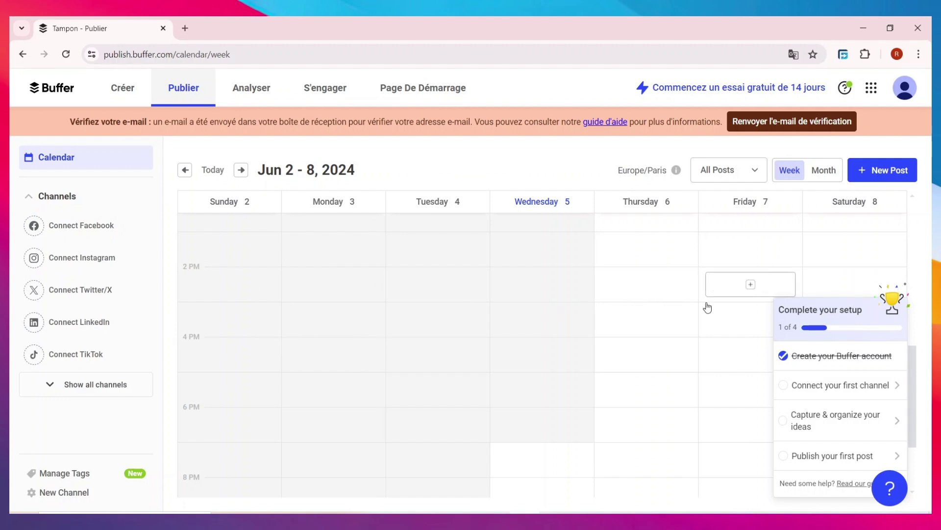
{"action": "scroll", "coordinate": [708, 307], "scroll_direction": "down", "scroll_amount": 2}
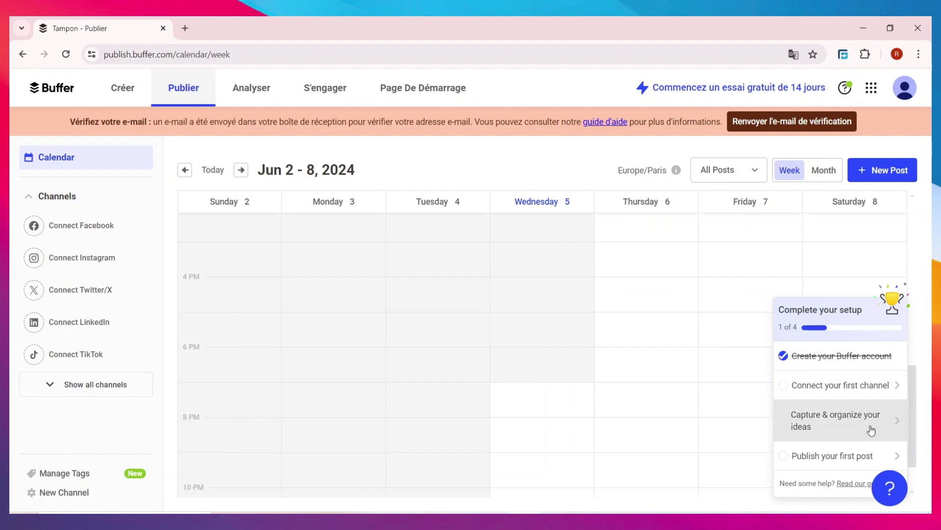
{"action": "scroll", "coordinate": [756, 342], "scroll_direction": "down", "scroll_amount": 2}
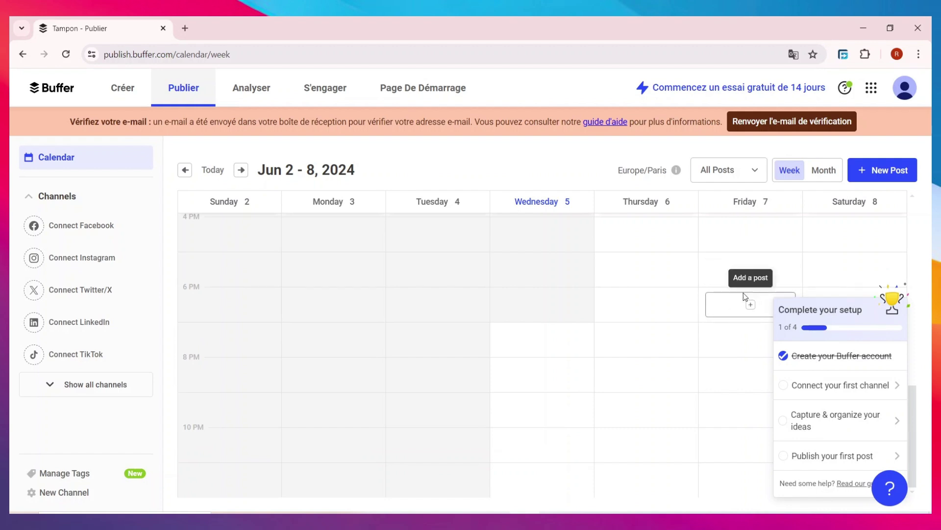
{"action": "left_click", "coordinate": [750, 307]}
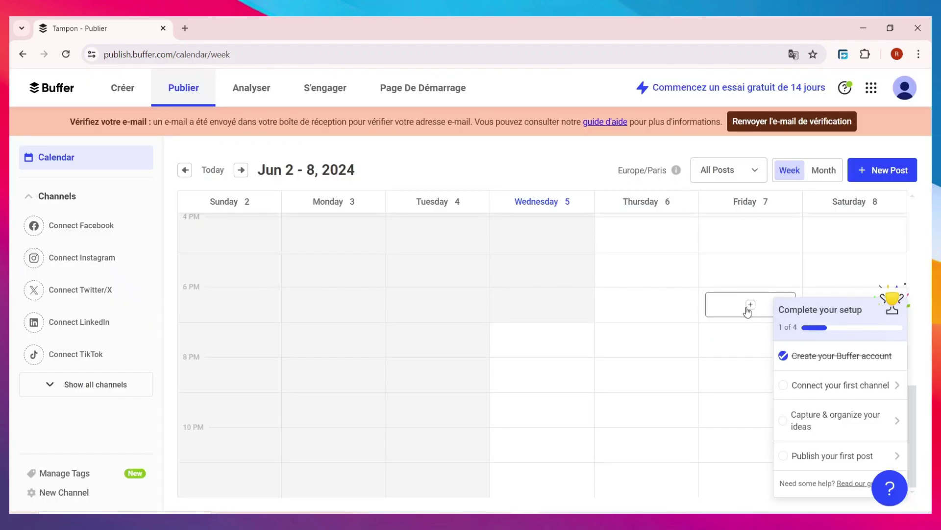
{"action": "left_click", "coordinate": [751, 305]}
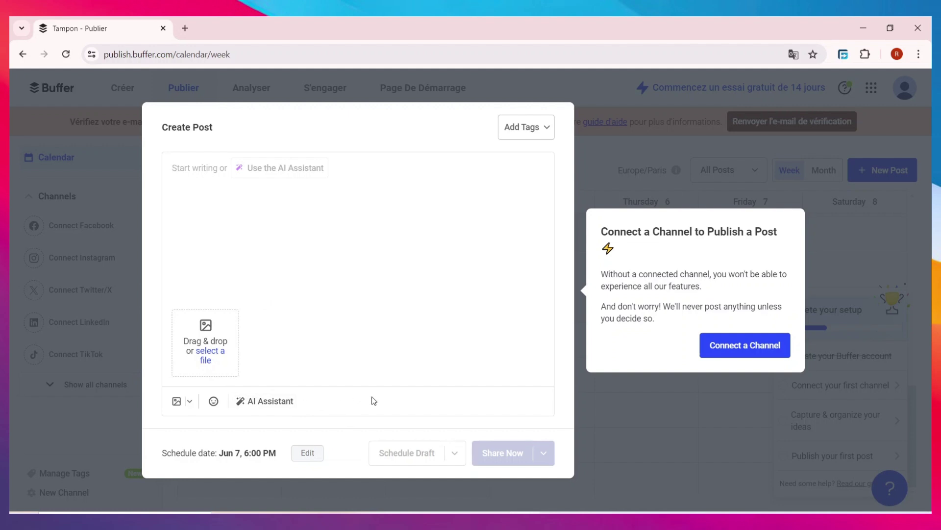
Step: Search Unsplash for "lion" and attach the photo of the lion with its cub to the post
{"action": "left_click", "coordinate": [190, 402]}
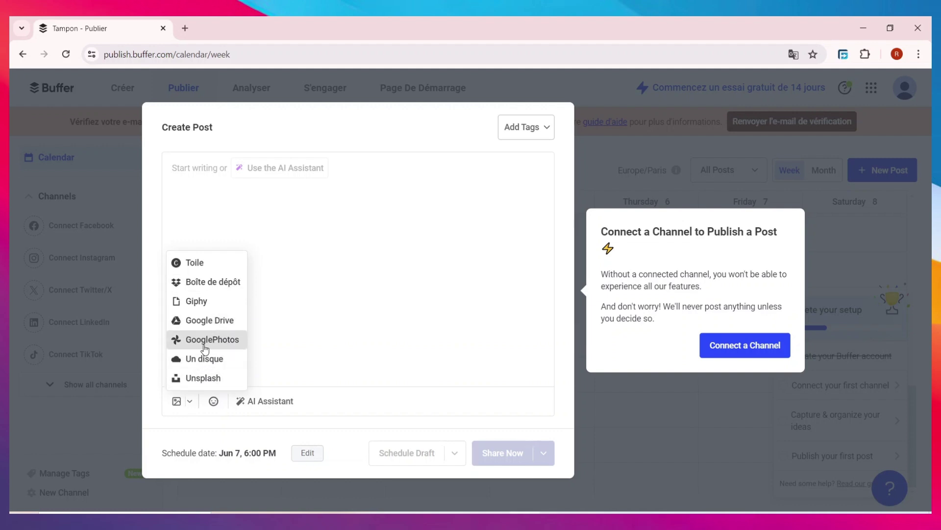
{"action": "left_click", "coordinate": [216, 375]}
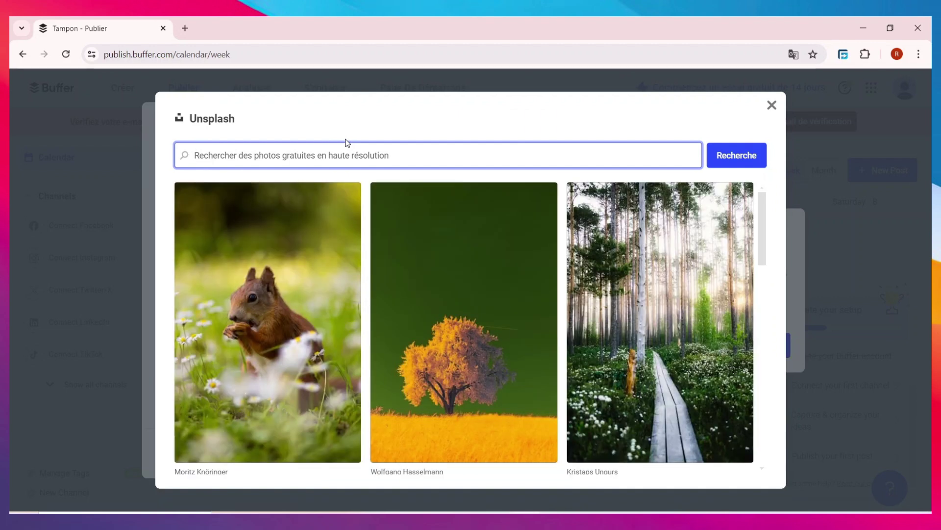
{"action": "type", "text": "lion"}
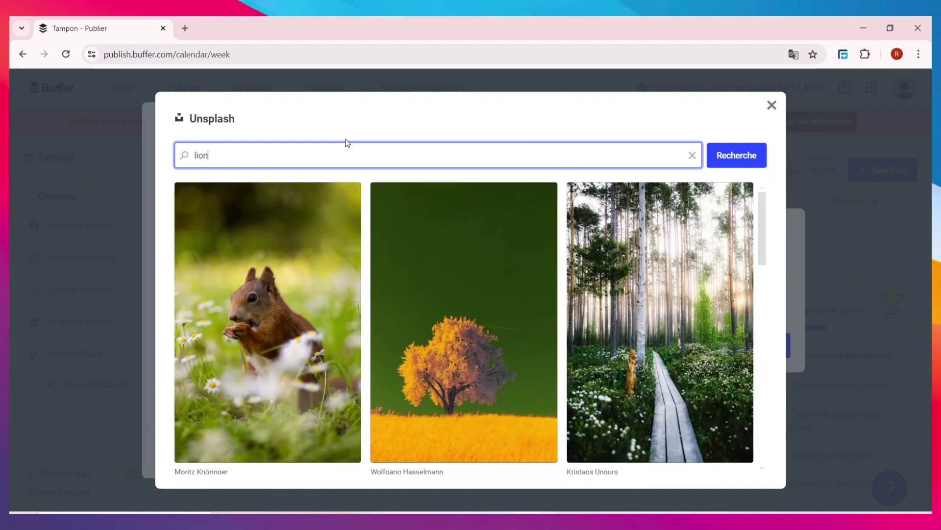
{"action": "key", "text": "Return"}
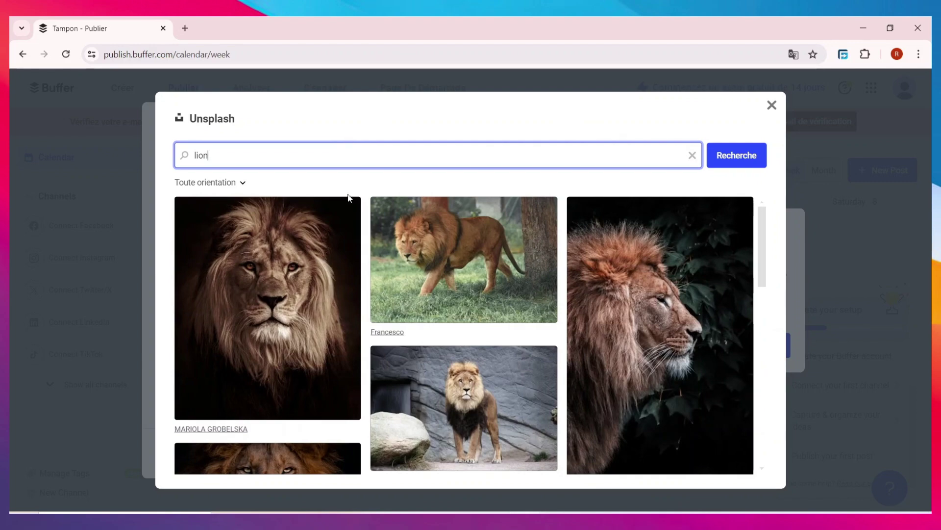
{"action": "scroll", "coordinate": [533, 388], "scroll_direction": "down", "scroll_amount": 10}
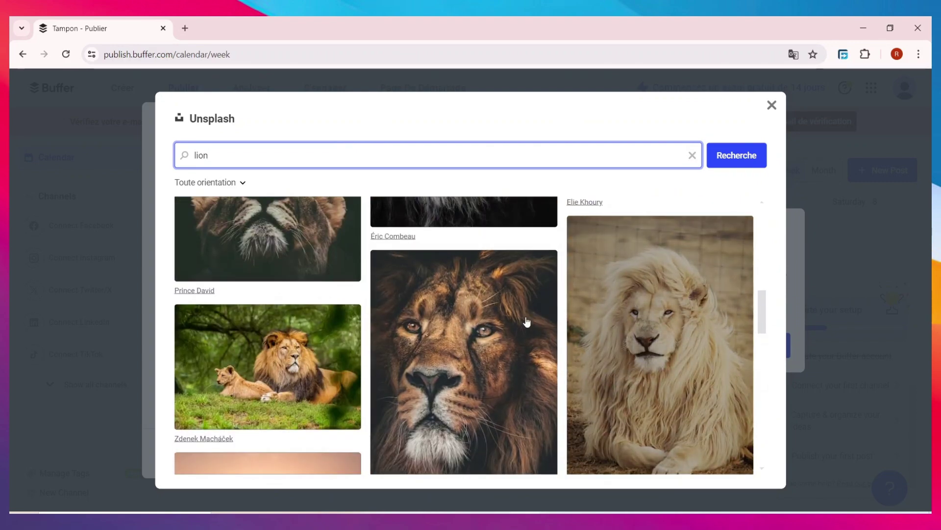
{"action": "left_click", "coordinate": [326, 388]}
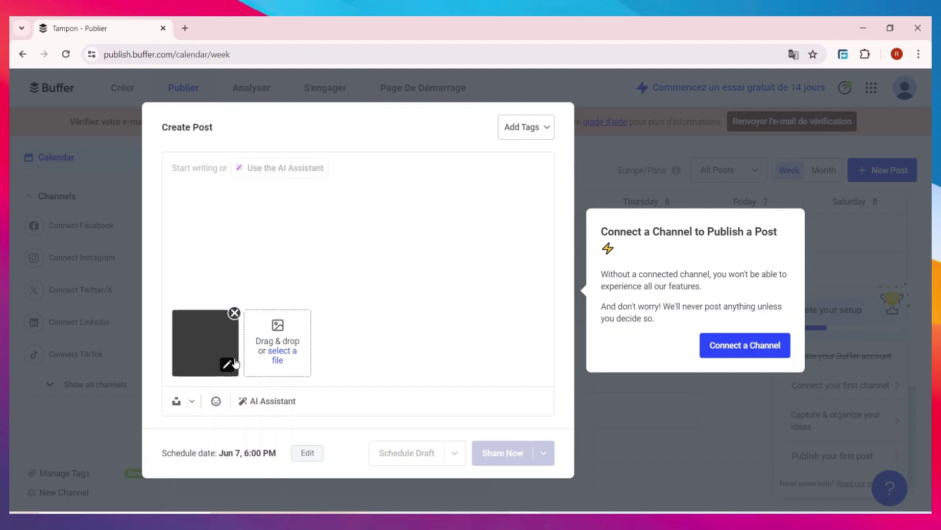
Step: Try to add the tag "animale" to the post
{"action": "left_click", "coordinate": [523, 128]}
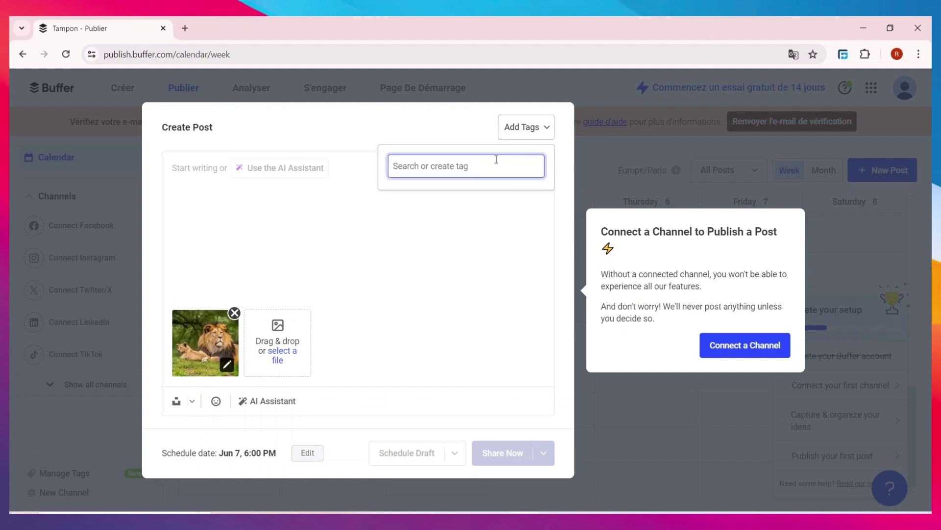
{"action": "type", "text": "animaled"}
{"action": "key", "text": "BackSpace"}
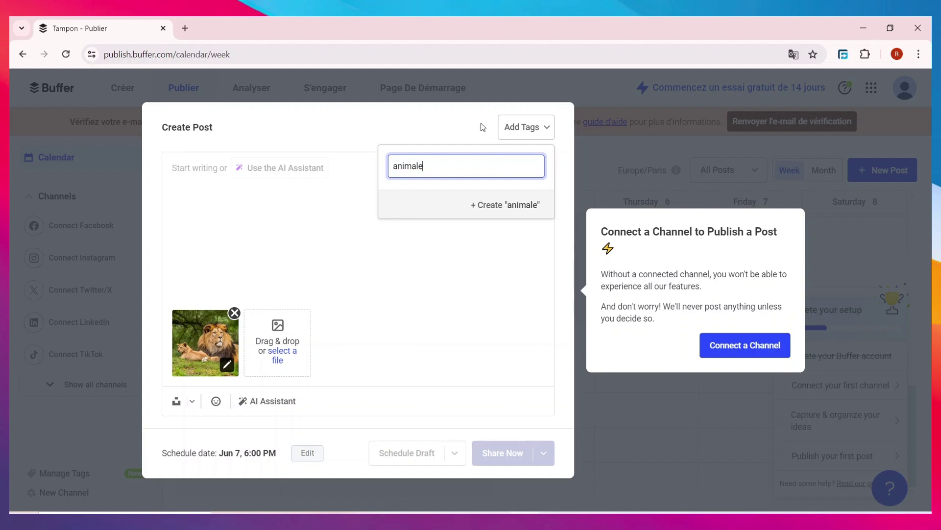
{"action": "key", "text": "ctrl+a"}
{"action": "left_click", "coordinate": [461, 274]}
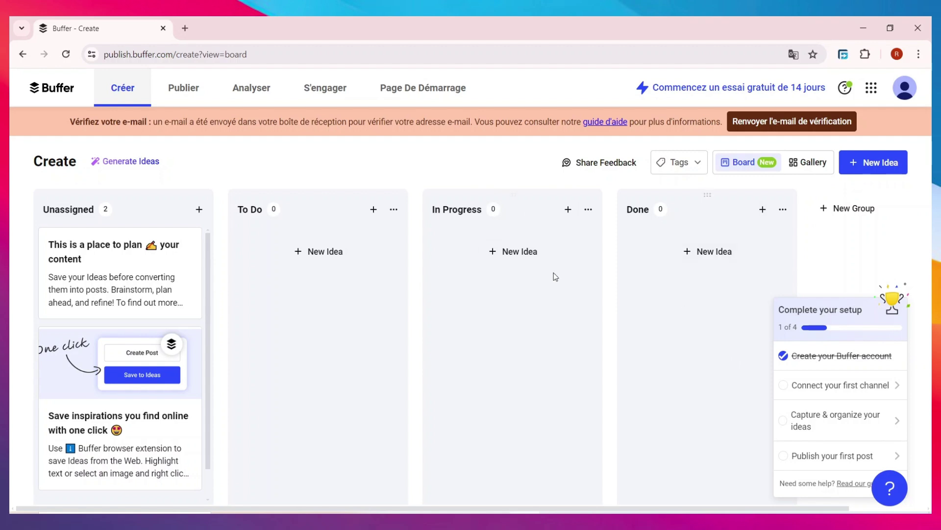
Step: Create a new idea in the To Do group of the Create board and title it "idee de contenue video"
{"action": "left_click", "coordinate": [296, 253]}
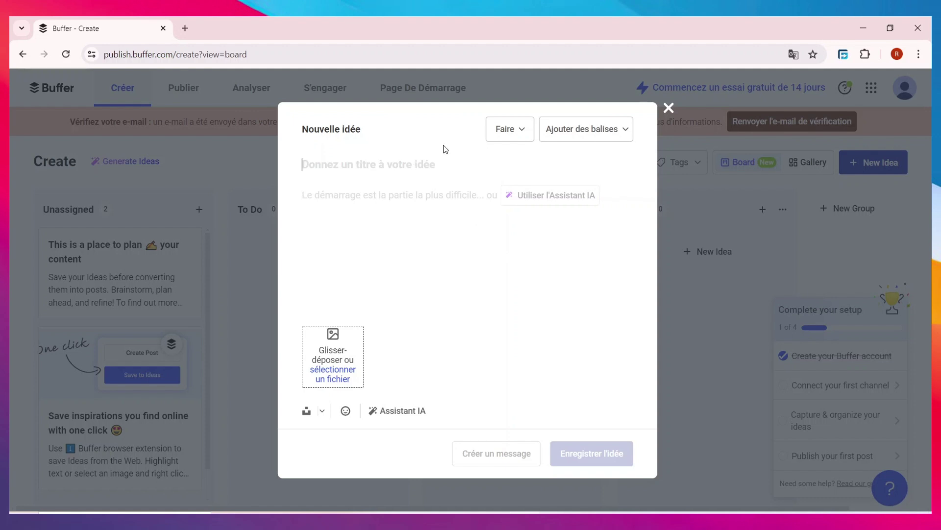
{"action": "type", "text": "idee de "}
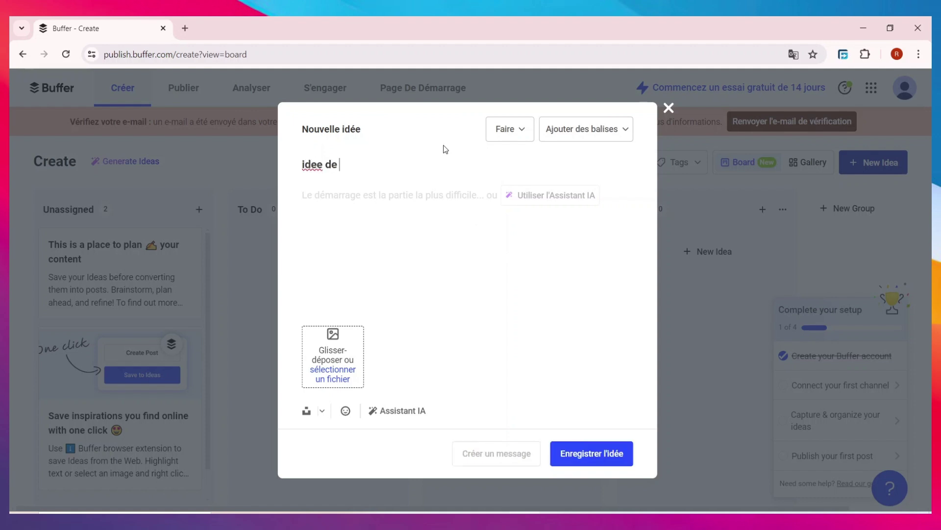
{"action": "type", "text": "contenue video"}
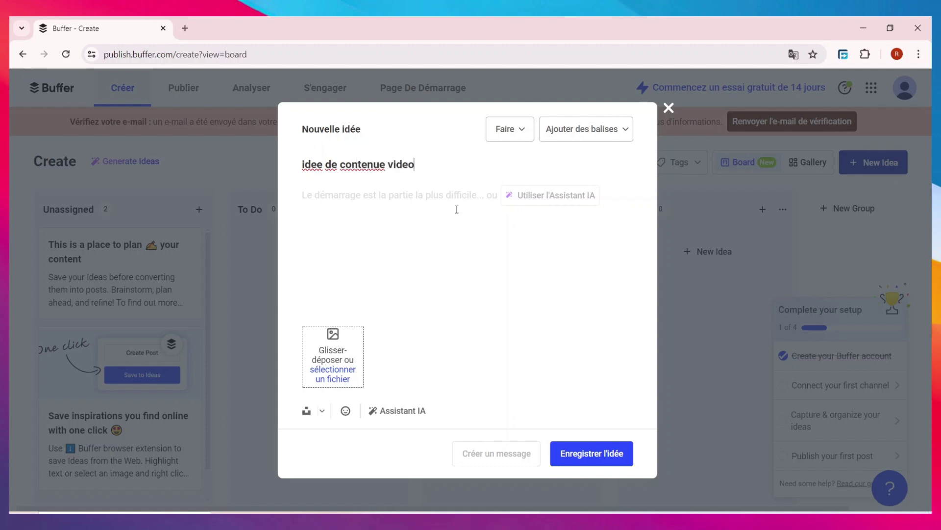
Step: Have the AI Assistant generate text for the idea from the prompt "donne moi des idee de contenue video"
{"action": "left_click", "coordinate": [448, 207]}
{"action": "left_click", "coordinate": [576, 205]}
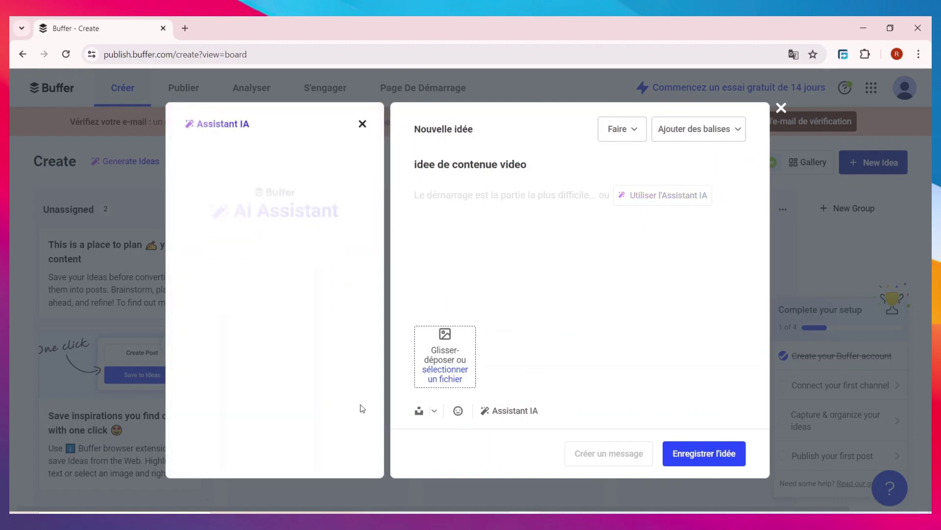
{"action": "left_click", "coordinate": [314, 299]}
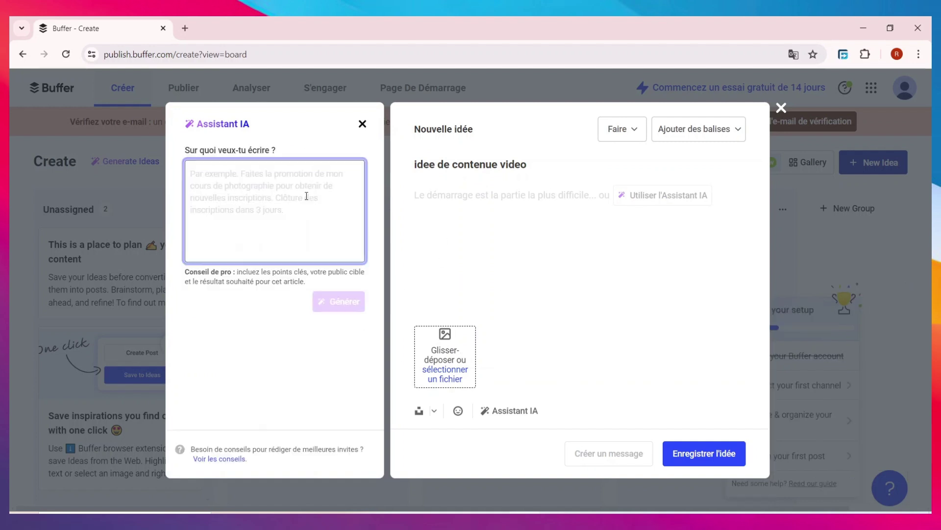
{"action": "type", "text": "donne moi"}
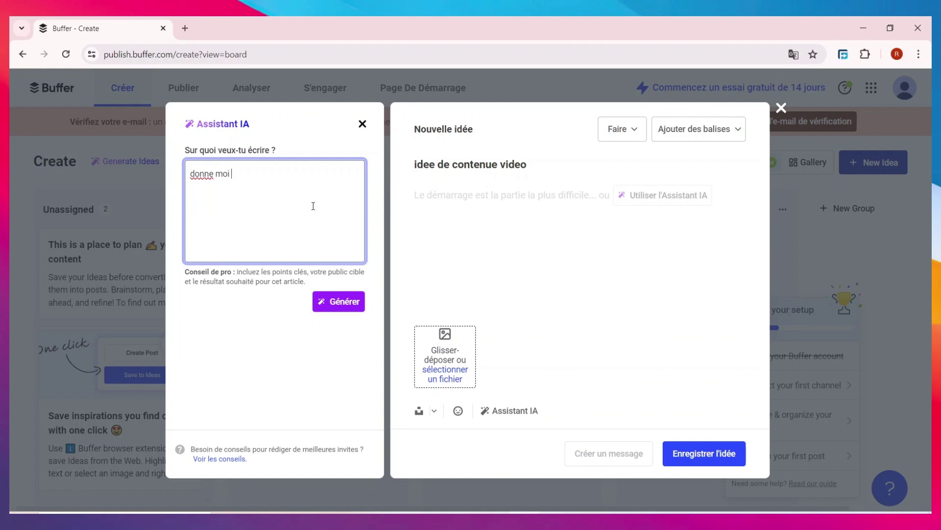
{"action": "type", "text": " des idées de contenu vidéo"}
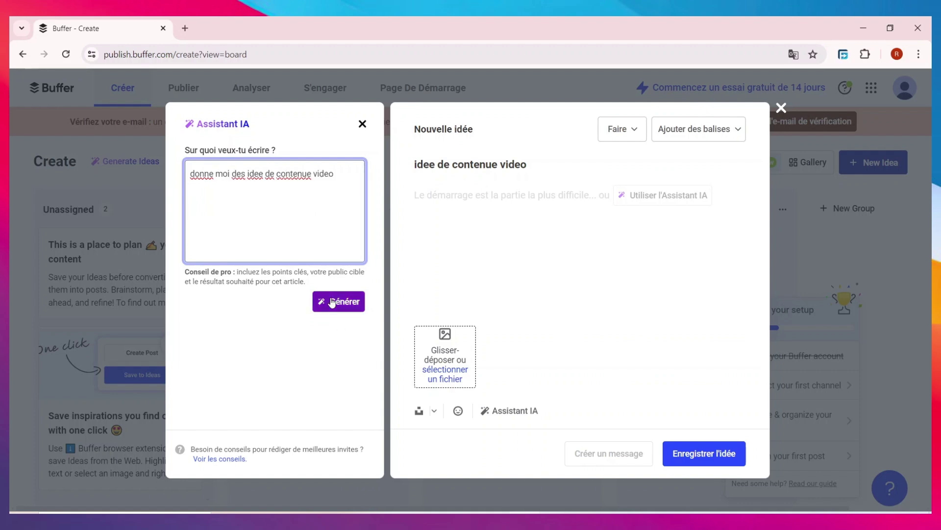
{"action": "left_click", "coordinate": [331, 301]}
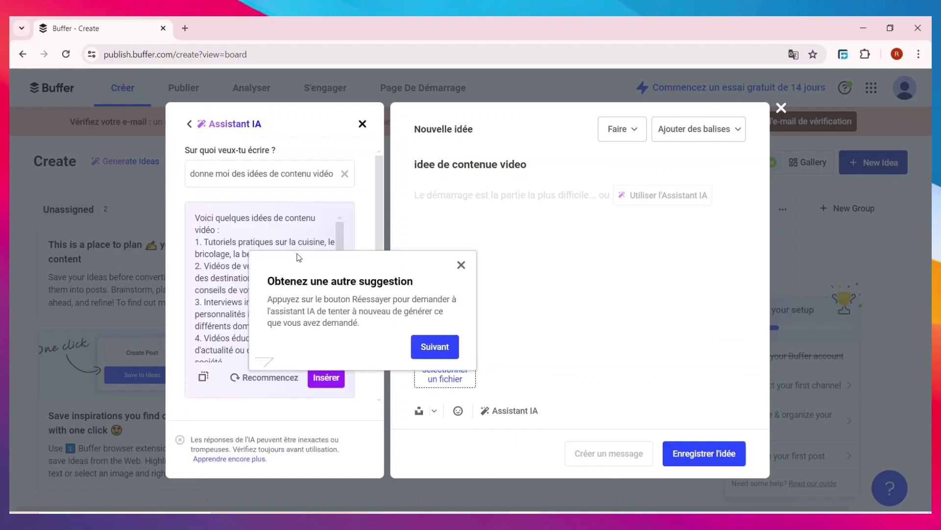
Step: Review the generated suggestions, insert them into the idea and save it
{"action": "left_click", "coordinate": [457, 267]}
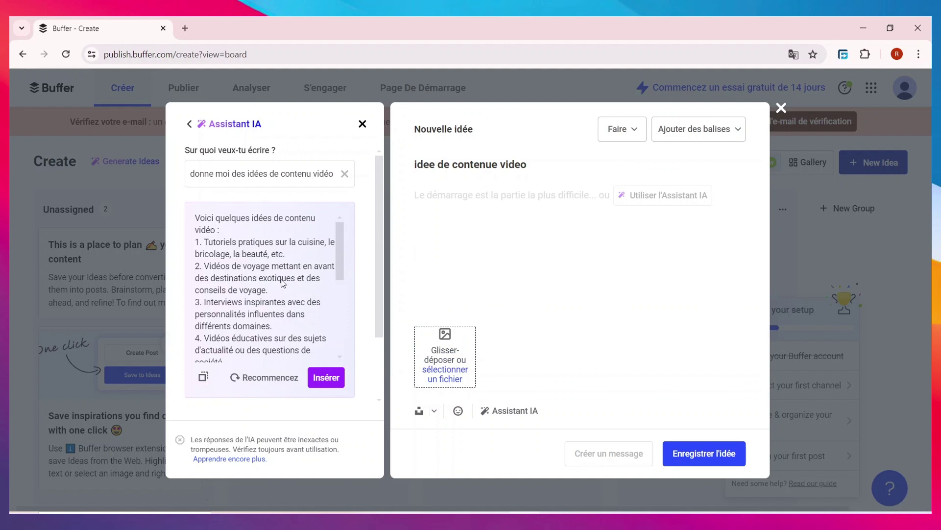
{"action": "scroll", "coordinate": [278, 268], "scroll_direction": "down", "scroll_amount": 5}
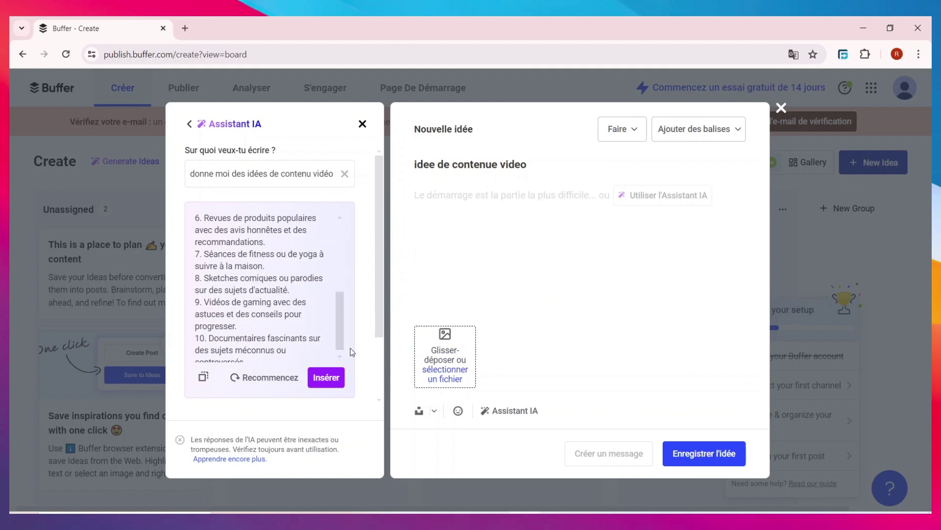
{"action": "left_click", "coordinate": [326, 377]}
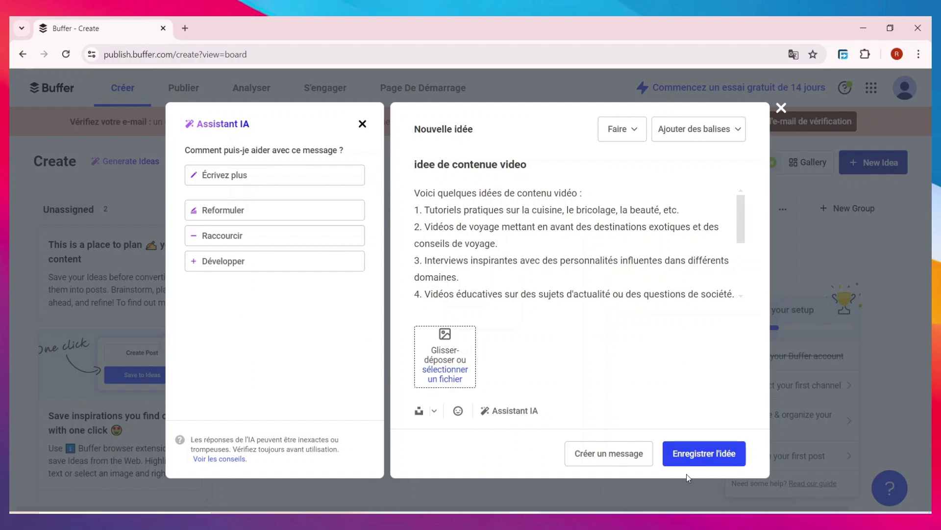
{"action": "left_click", "coordinate": [721, 458]}
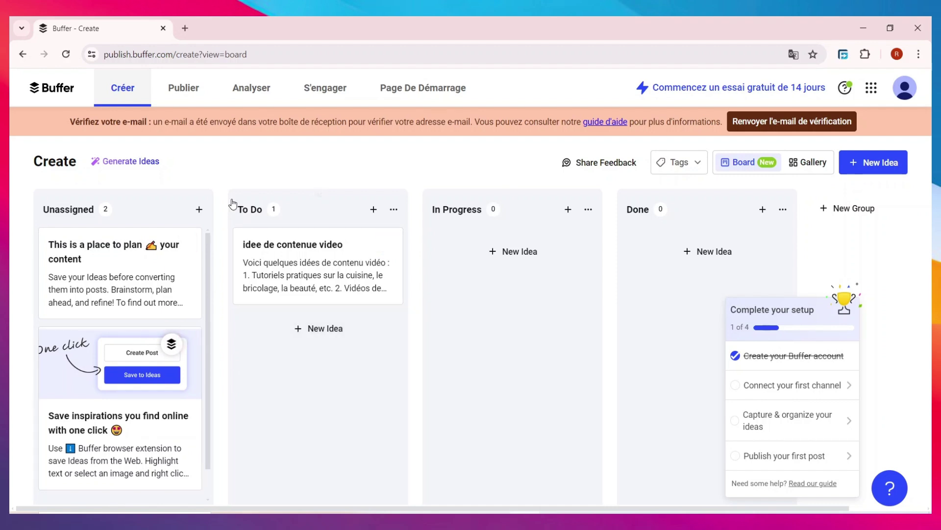
Step: Rename the To Do group on the board to "a faire"
{"action": "left_click", "coordinate": [251, 209]}
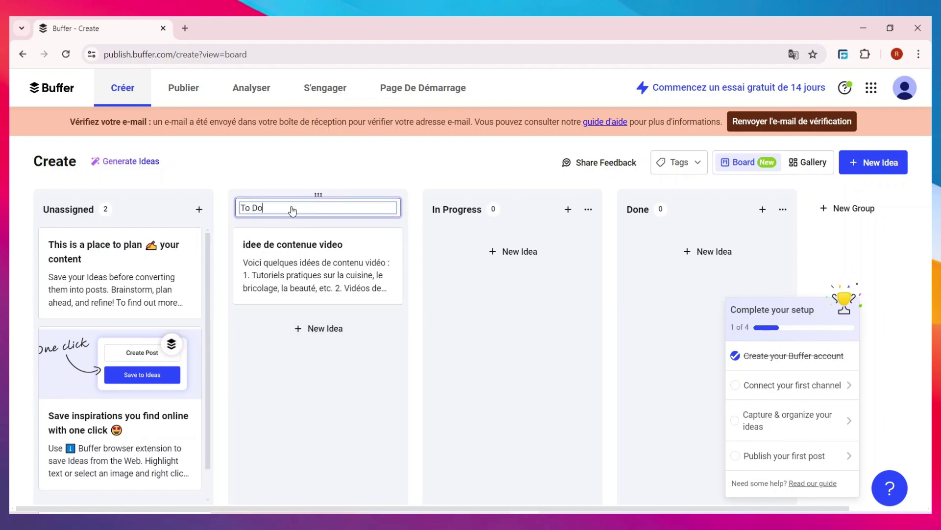
{"action": "key", "text": "ctrl+shift+Left"}
{"action": "key", "text": "ctrl+shift+Left"}
{"action": "key", "text": "BackSpace"}
{"action": "type", "text": "a faire"}
{"action": "key", "text": "Return"}
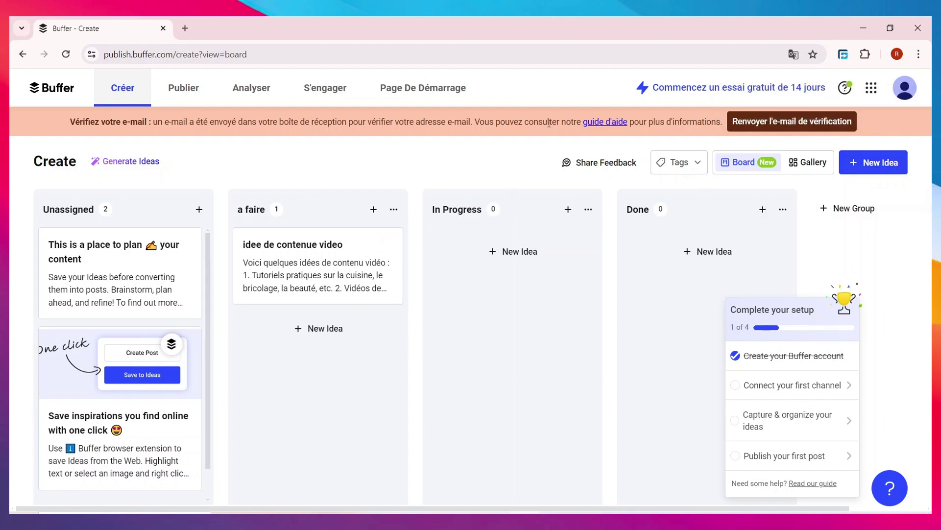
Step: Look through the Analyze, Engage and Start Page sections, including the available start page templates
{"action": "left_click", "coordinate": [260, 103]}
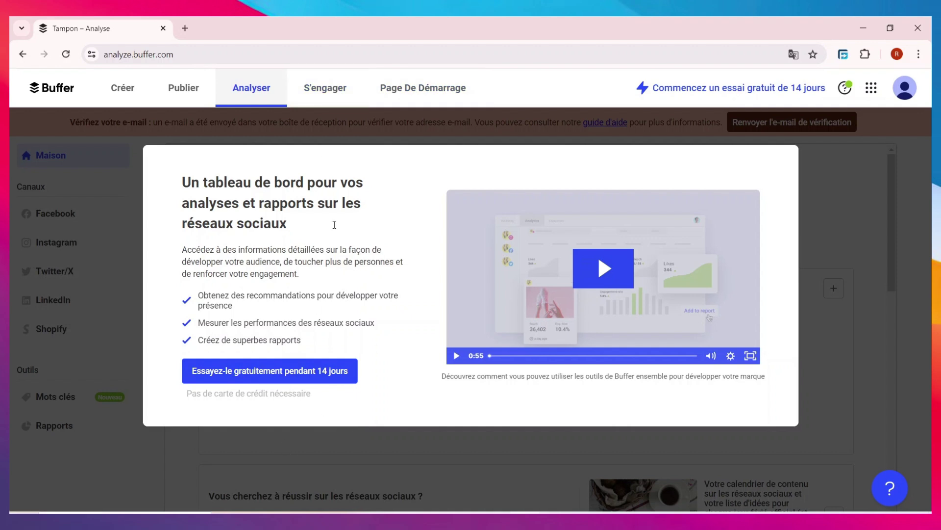
{"action": "left_click", "coordinate": [347, 97]}
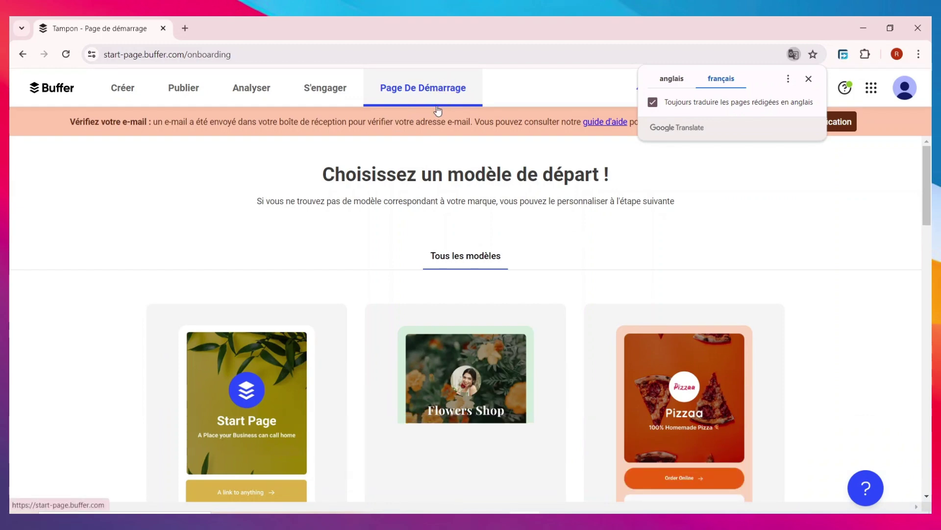
{"action": "scroll", "coordinate": [467, 384], "scroll_direction": "down", "scroll_amount": 4}
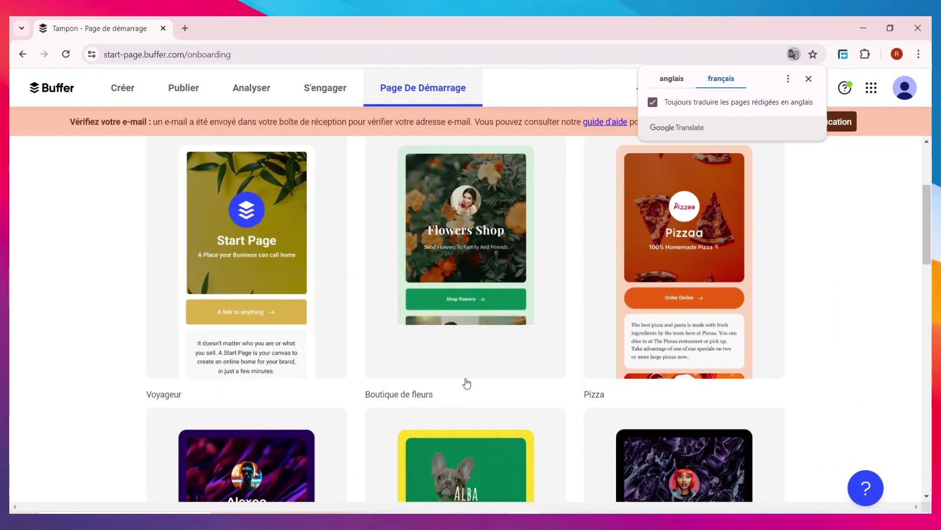
{"action": "scroll", "coordinate": [467, 383], "scroll_direction": "down", "scroll_amount": 5}
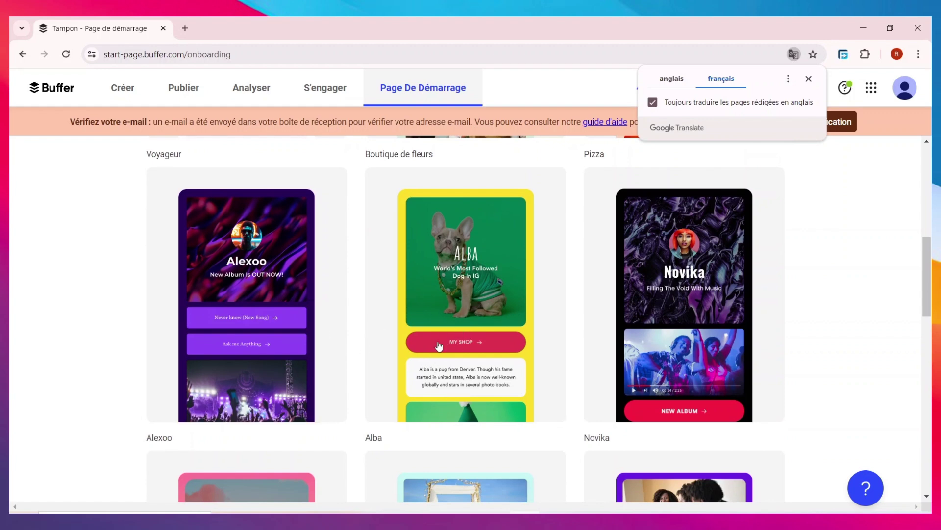
Step: Create a start page from the wedding celebration template and name it "rndstotr"
{"action": "scroll", "coordinate": [461, 307], "scroll_direction": "down", "scroll_amount": 3}
{"action": "scroll", "coordinate": [460, 306], "scroll_direction": "down", "scroll_amount": 4}
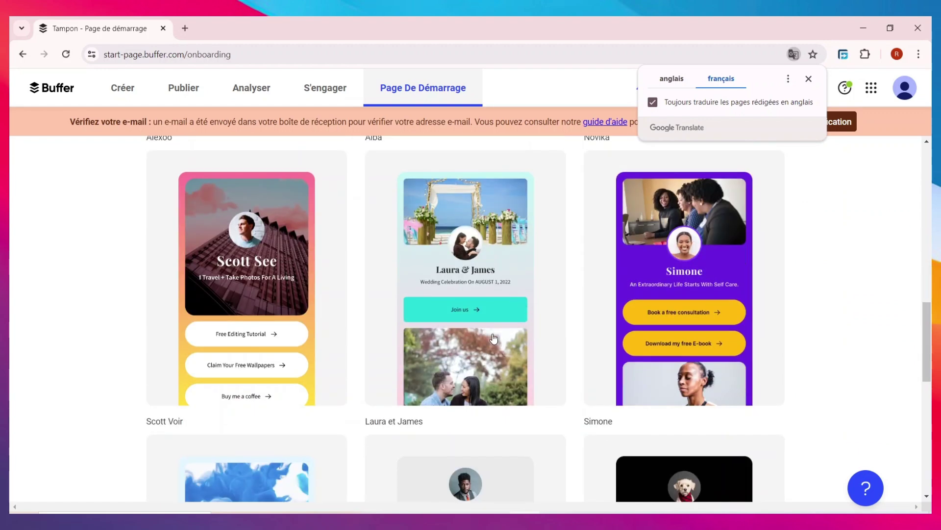
{"action": "left_click", "coordinate": [479, 296]}
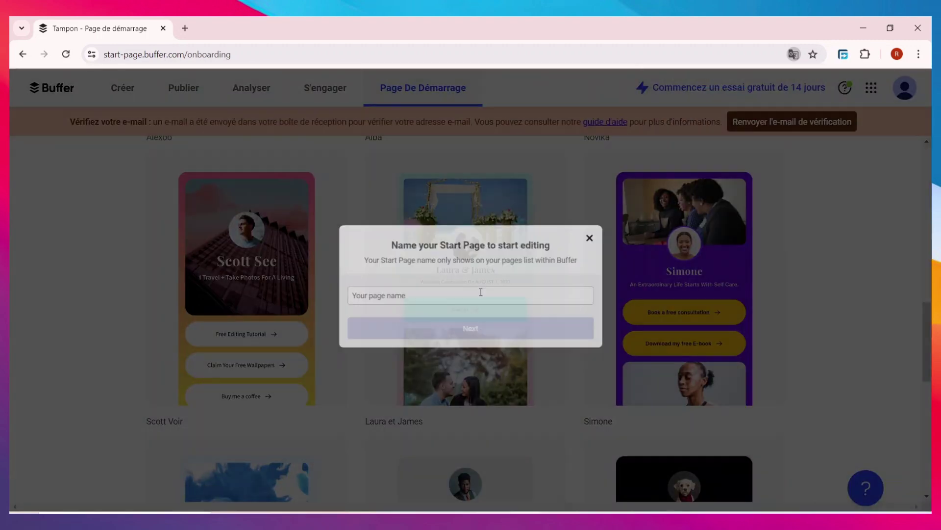
{"action": "left_click", "coordinate": [438, 310]}
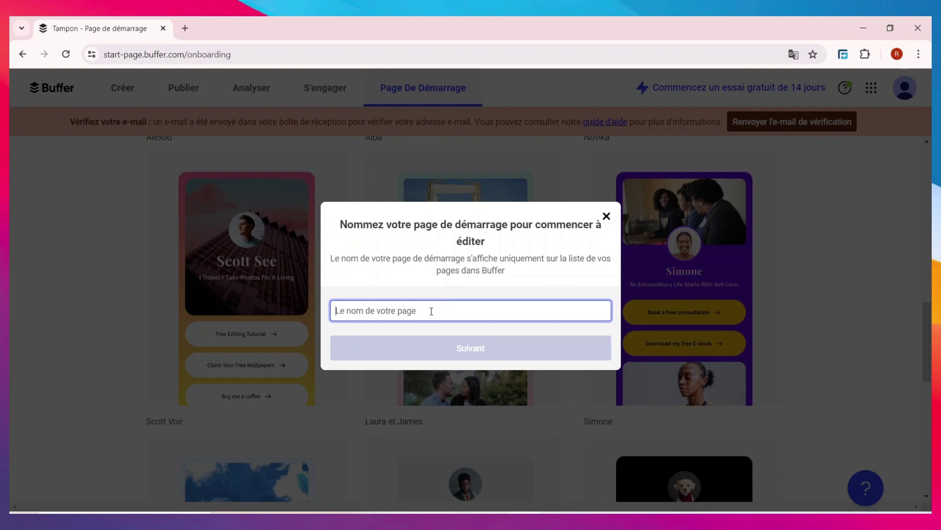
{"action": "type", "text": "rndstotr"}
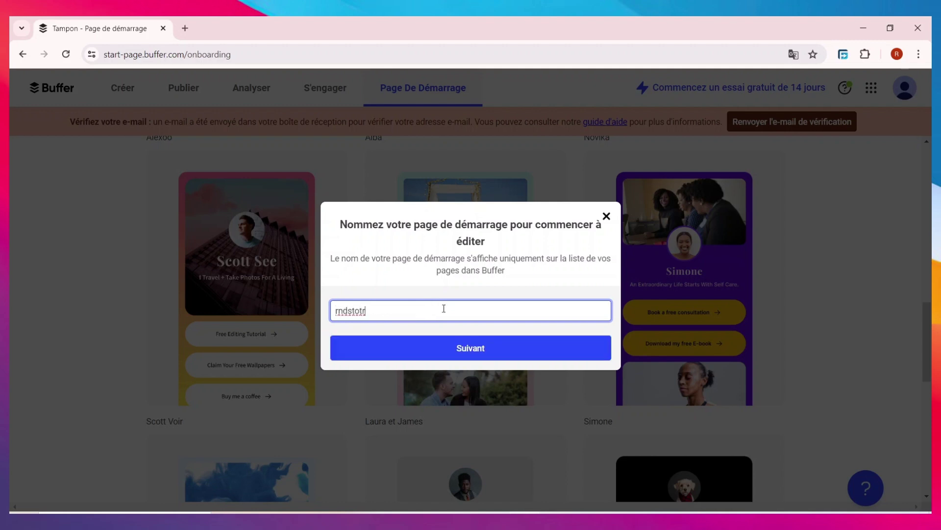
{"action": "left_click", "coordinate": [479, 348]}
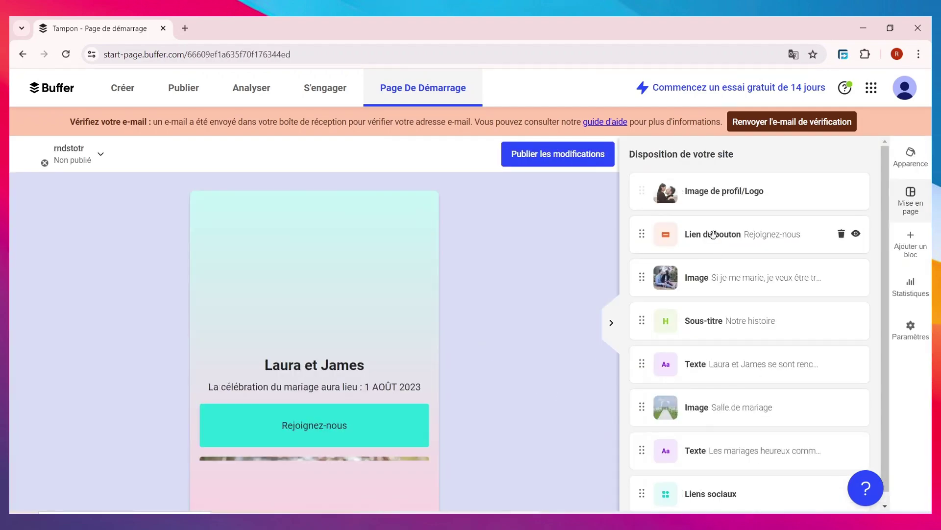
Step: Examine the start page's preview and layout blocks, including the links in the social links block
{"action": "scroll", "coordinate": [332, 343], "scroll_direction": "down", "scroll_amount": 4}
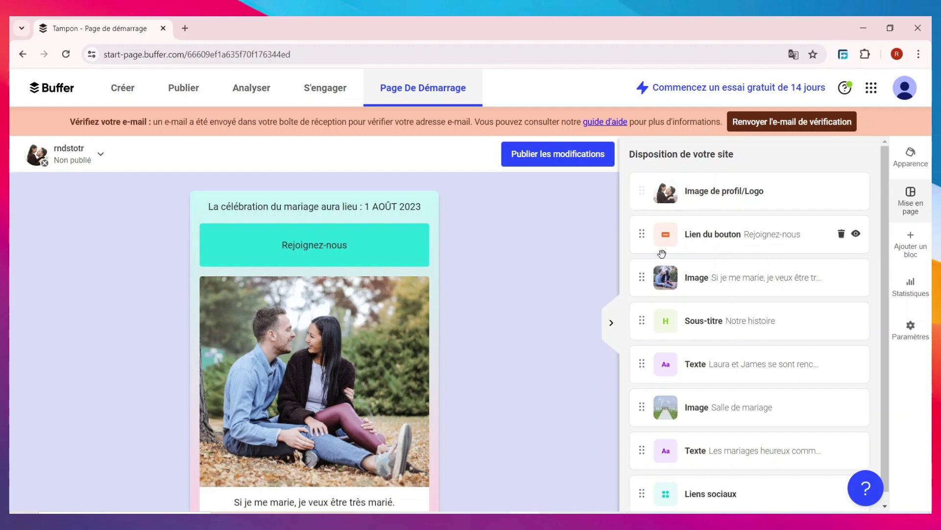
{"action": "scroll", "coordinate": [726, 277], "scroll_direction": "down", "scroll_amount": 1}
{"action": "scroll", "coordinate": [281, 321], "scroll_direction": "up", "scroll_amount": 4}
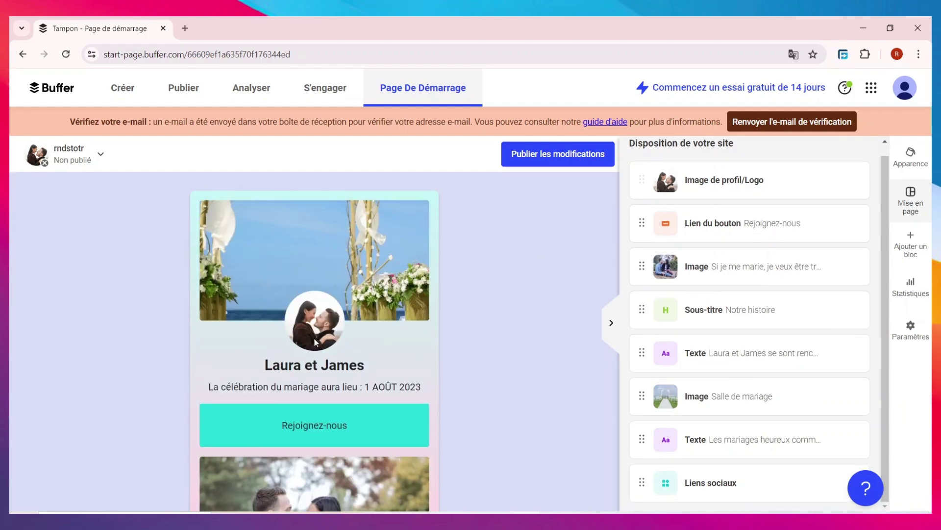
{"action": "scroll", "coordinate": [343, 318], "scroll_direction": "down", "scroll_amount": 3}
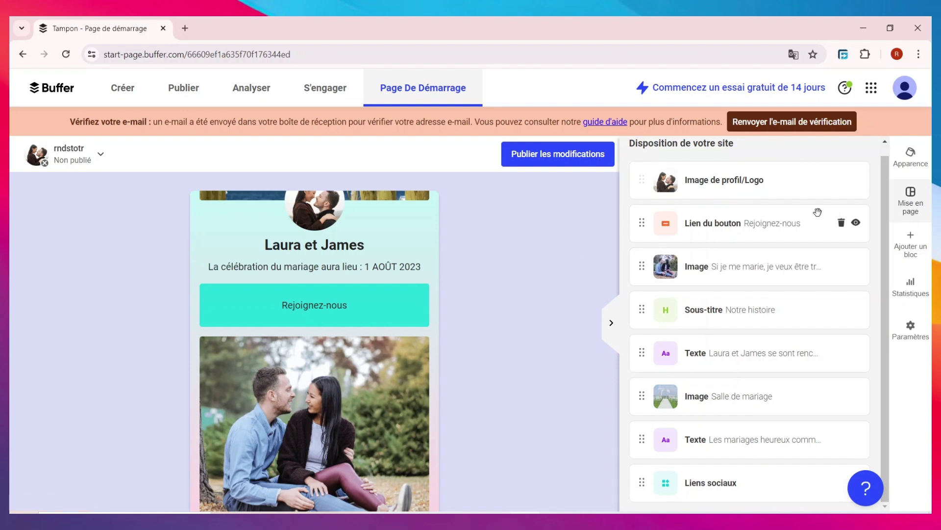
{"action": "mouse_move", "coordinate": [713, 249]}
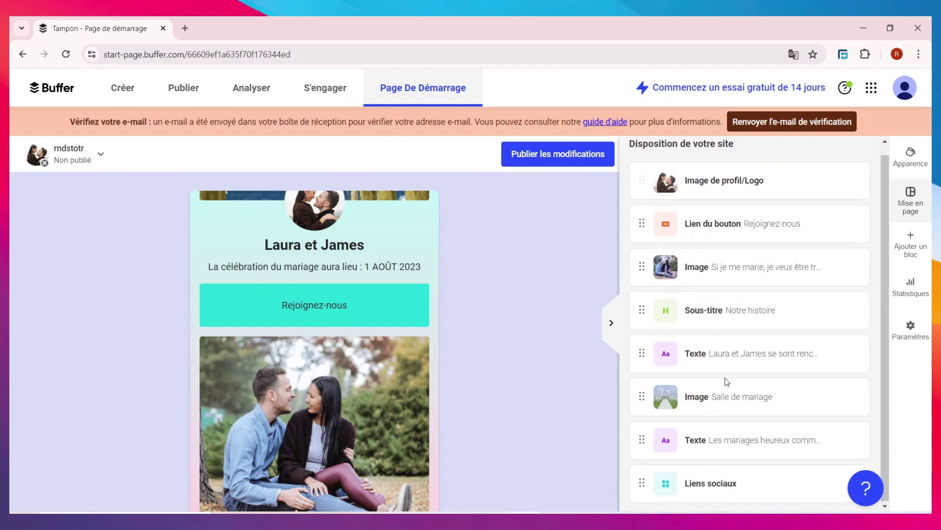
{"action": "left_click", "coordinate": [708, 492]}
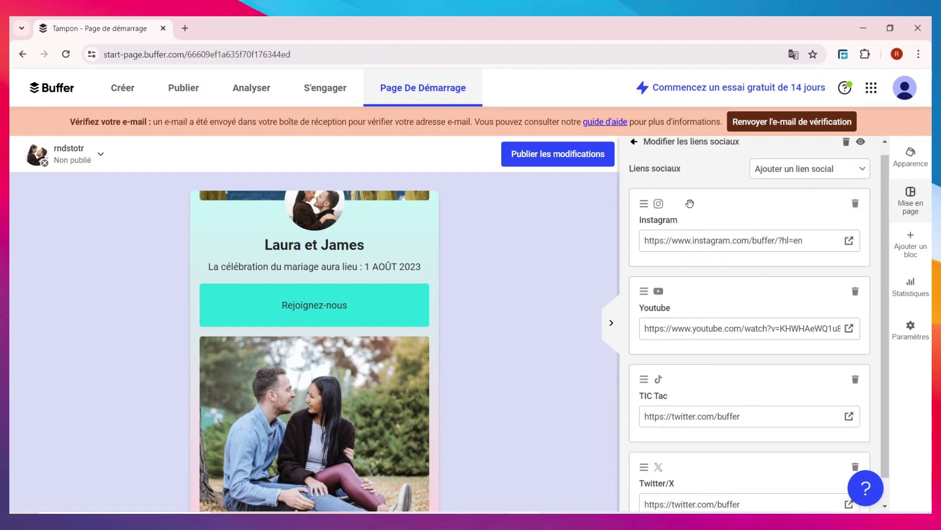
{"action": "scroll", "coordinate": [725, 346], "scroll_direction": "down", "scroll_amount": 1}
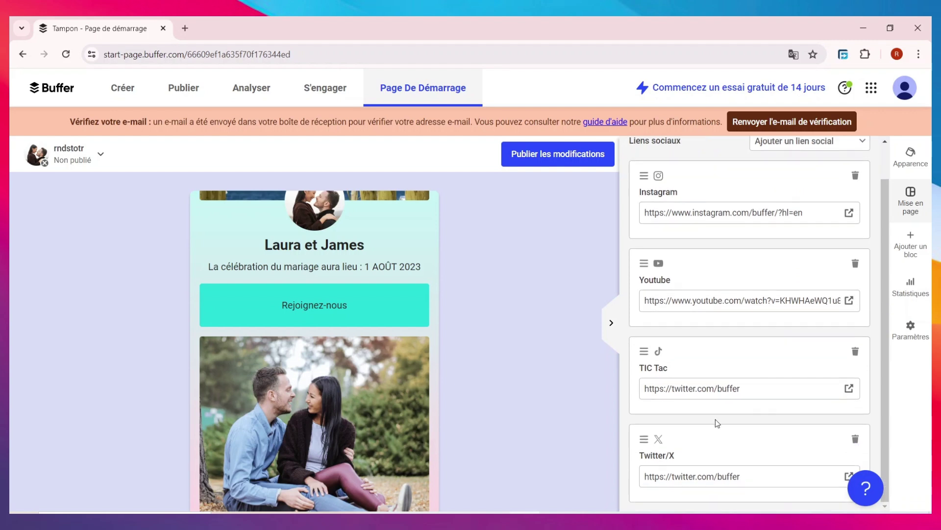
{"action": "scroll", "coordinate": [730, 399], "scroll_direction": "up", "scroll_amount": 1}
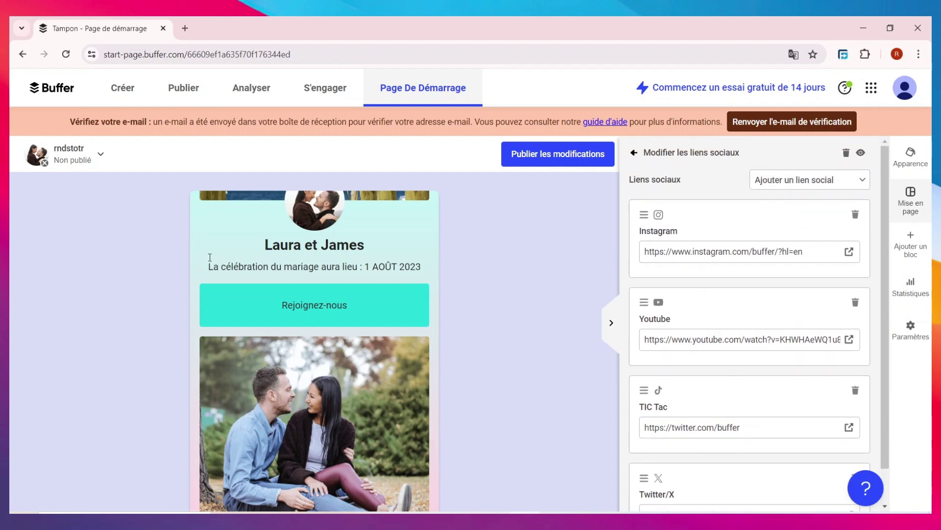
Step: Try to publish the start page's changes and return to the Publish calendar
{"action": "left_click", "coordinate": [577, 156]}
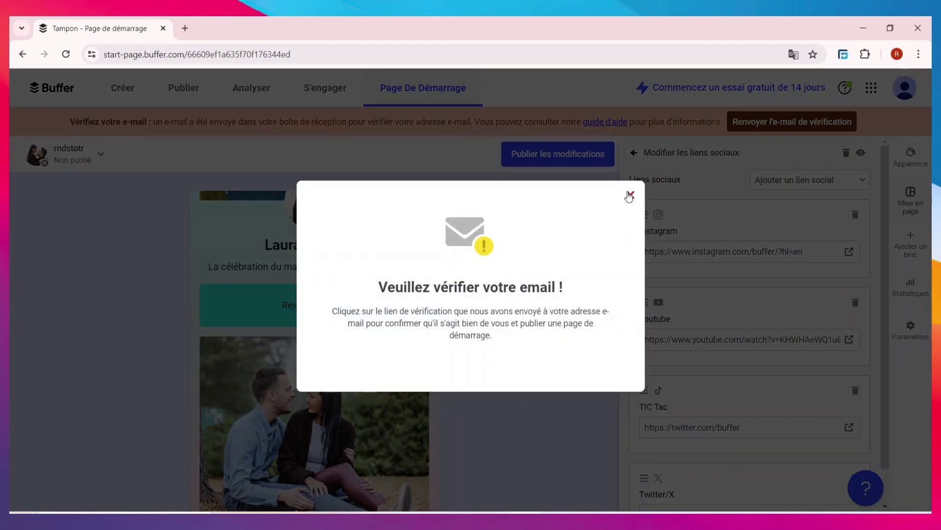
{"action": "left_click", "coordinate": [629, 195]}
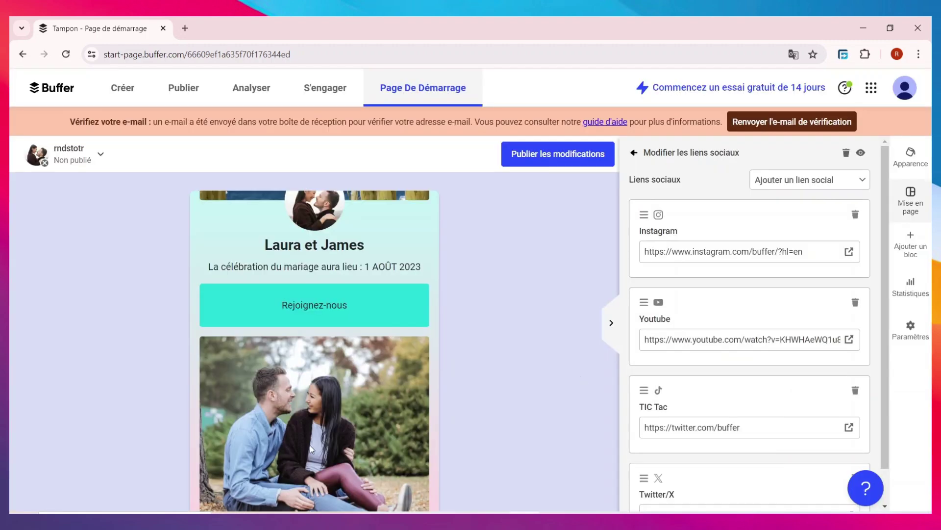
{"action": "scroll", "coordinate": [406, 298], "scroll_direction": "up", "scroll_amount": 3}
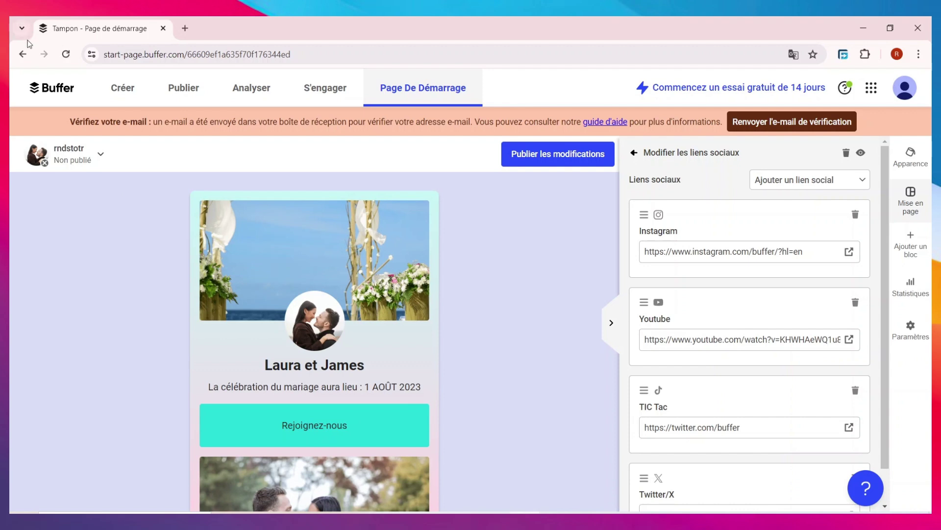
{"action": "left_click", "coordinate": [61, 86]}
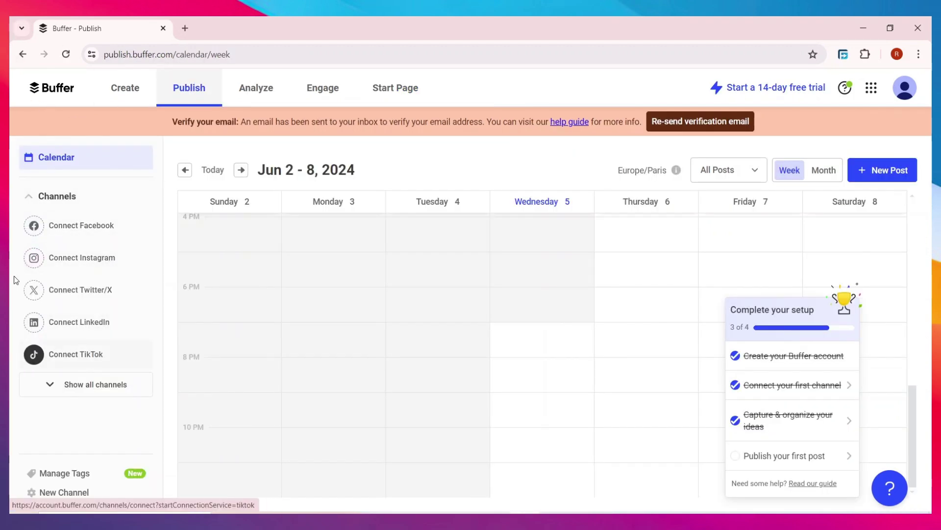